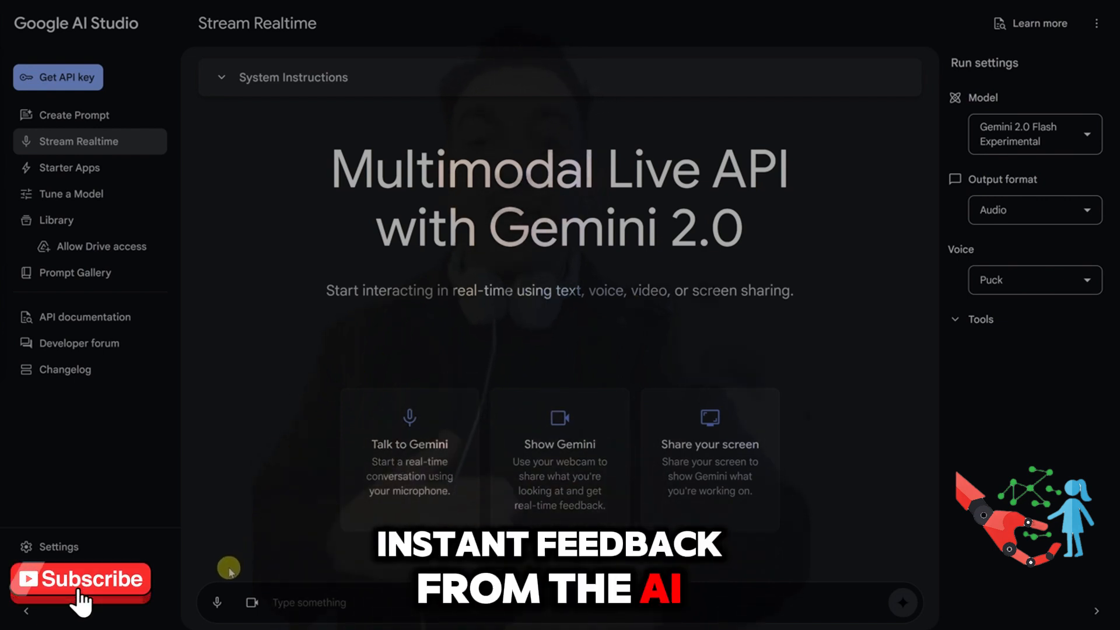
Step: Start a Stream Realtime conversation with microphone access allowed and share the entire Screen 2 with Gemini
left_click(223, 607)
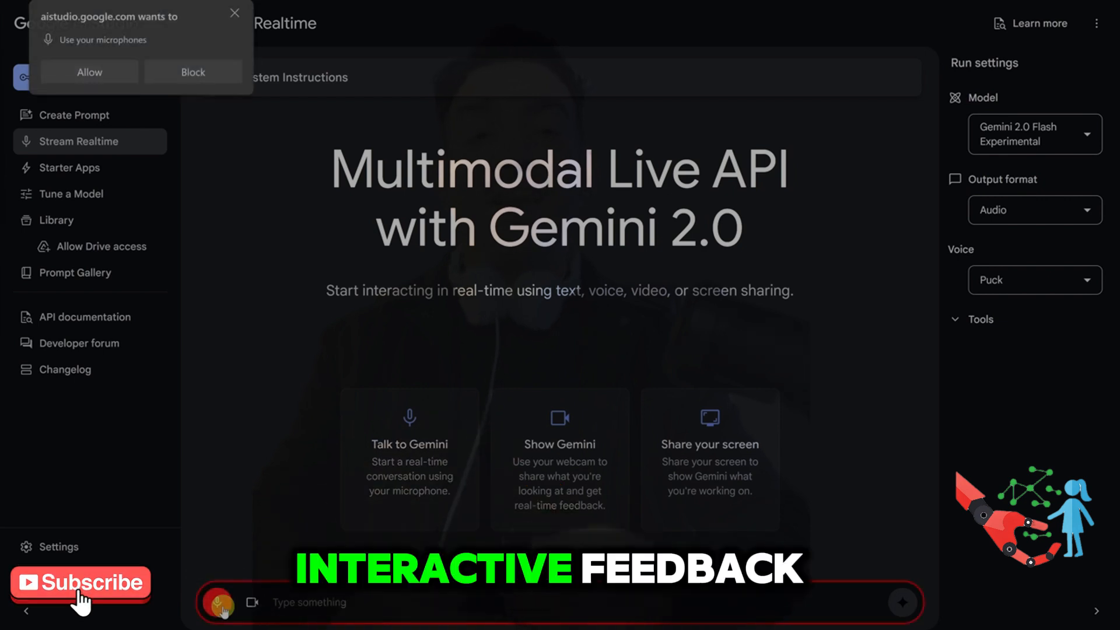
left_click(109, 73)
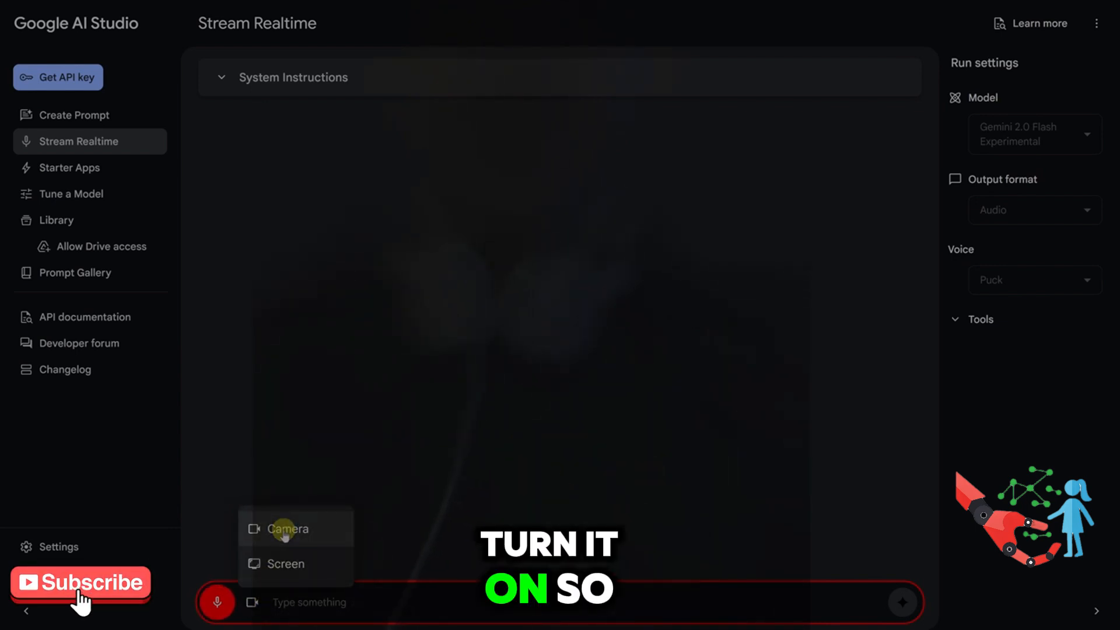
left_click(286, 566)
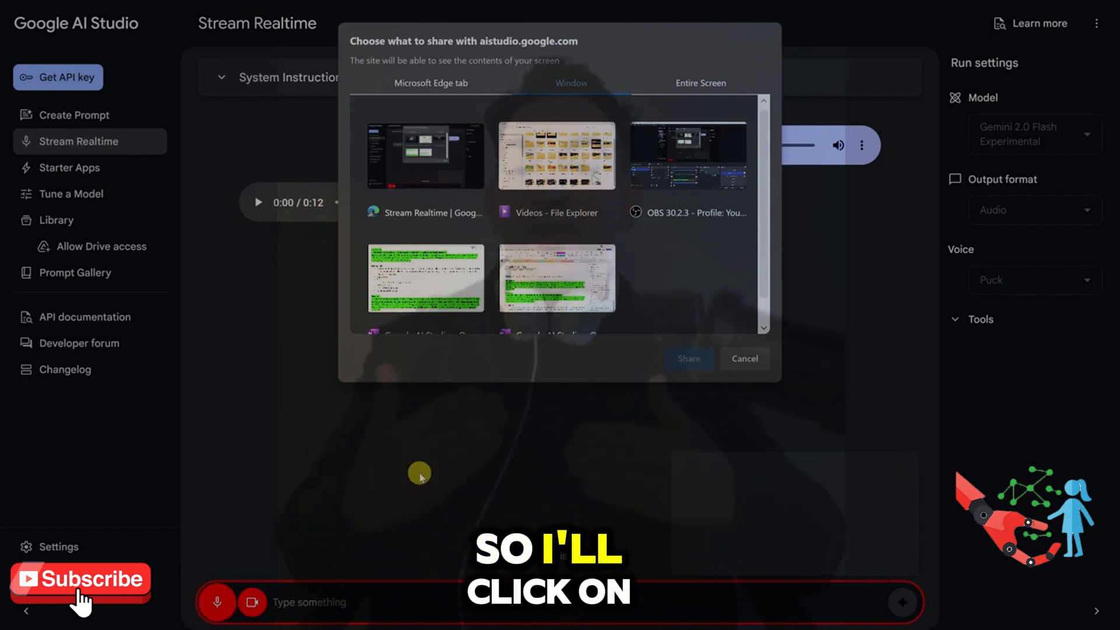
left_click(702, 85)
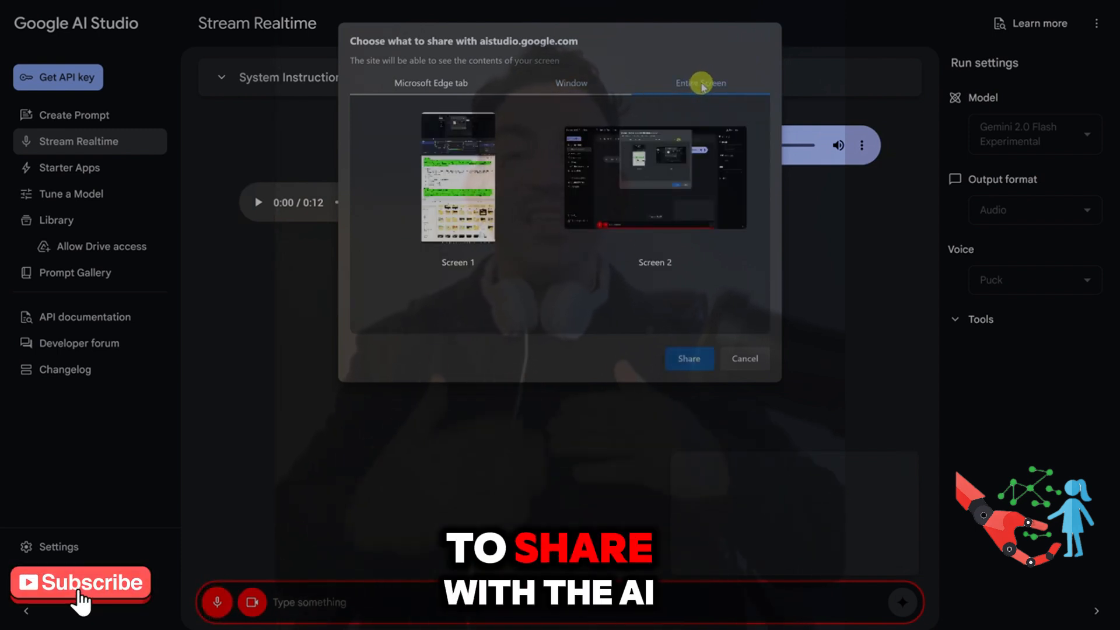
left_click(668, 186)
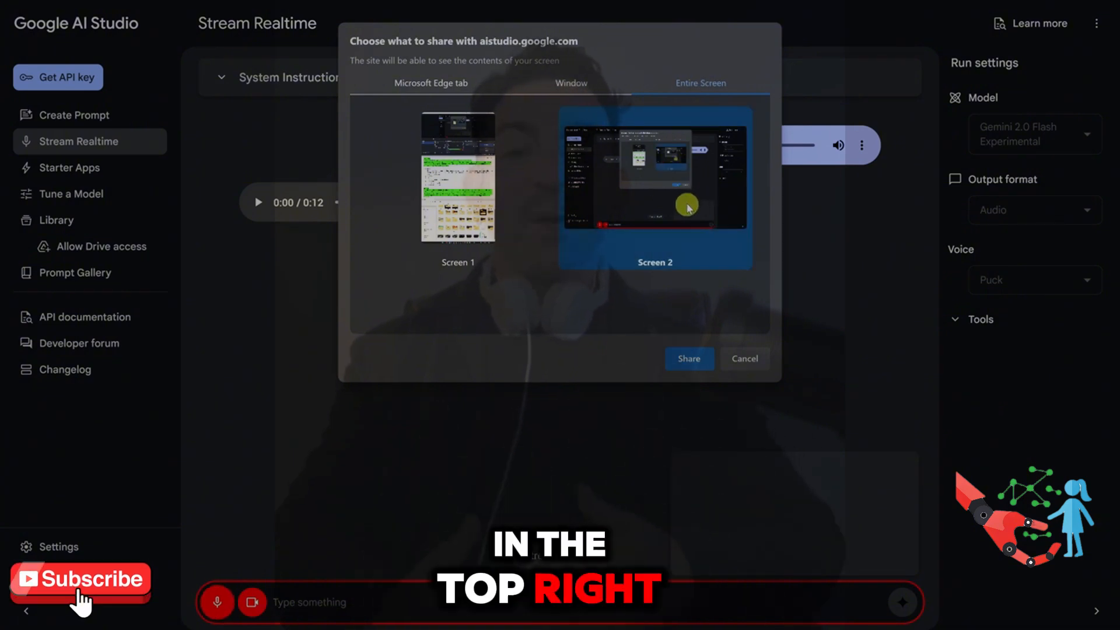
left_click(689, 358)
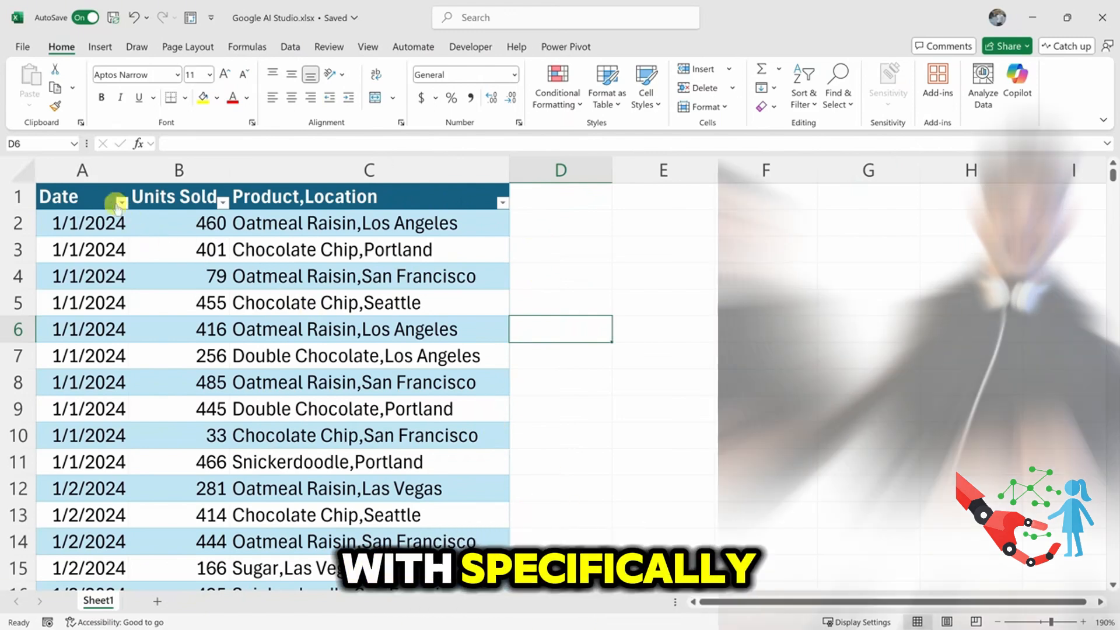
Step: Switch to the Google AI Studio.xlsx workbook in Excel and review the sales table's Units Sold and Product,Location columns
left_click(195, 196)
left_click(310, 196)
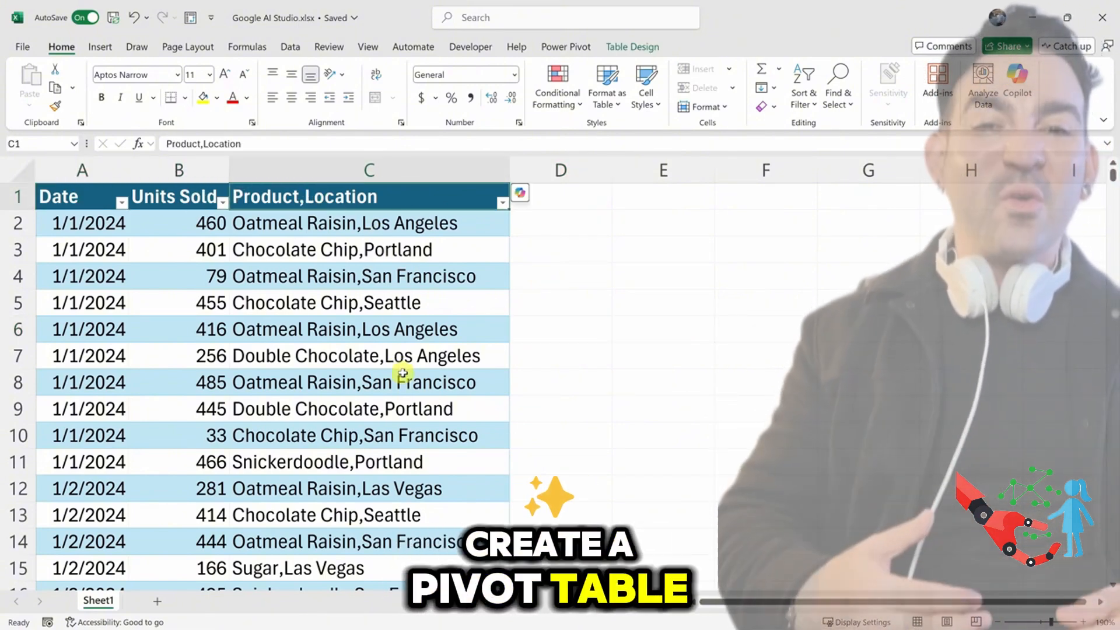
scroll(401, 381, "down", 5)
scroll(413, 328, "up", 5)
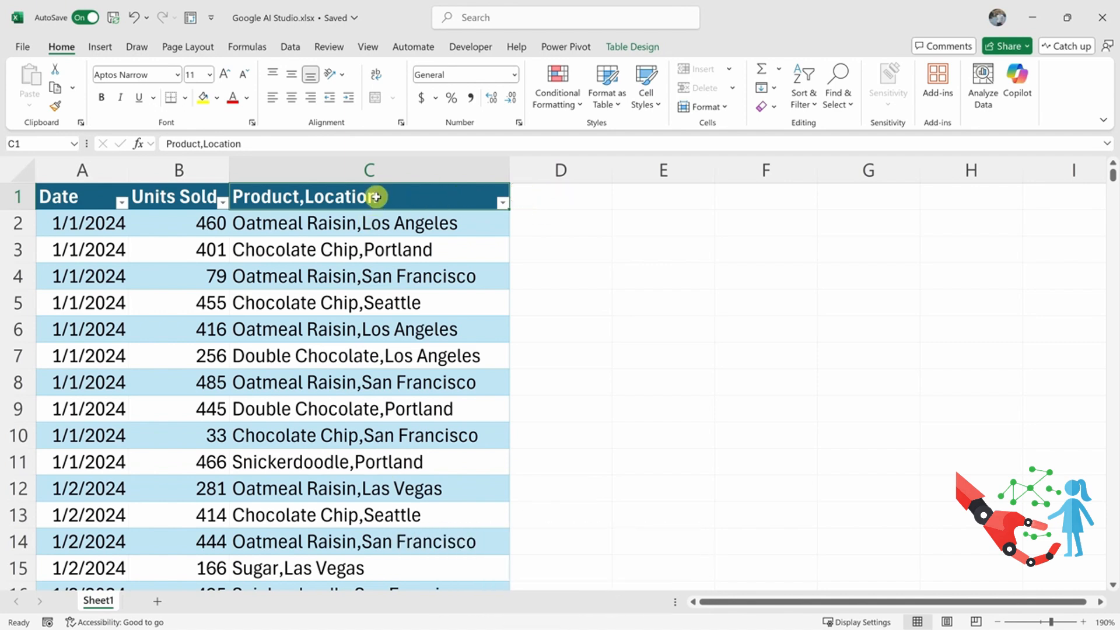
left_click_drag(376, 196, 380, 408)
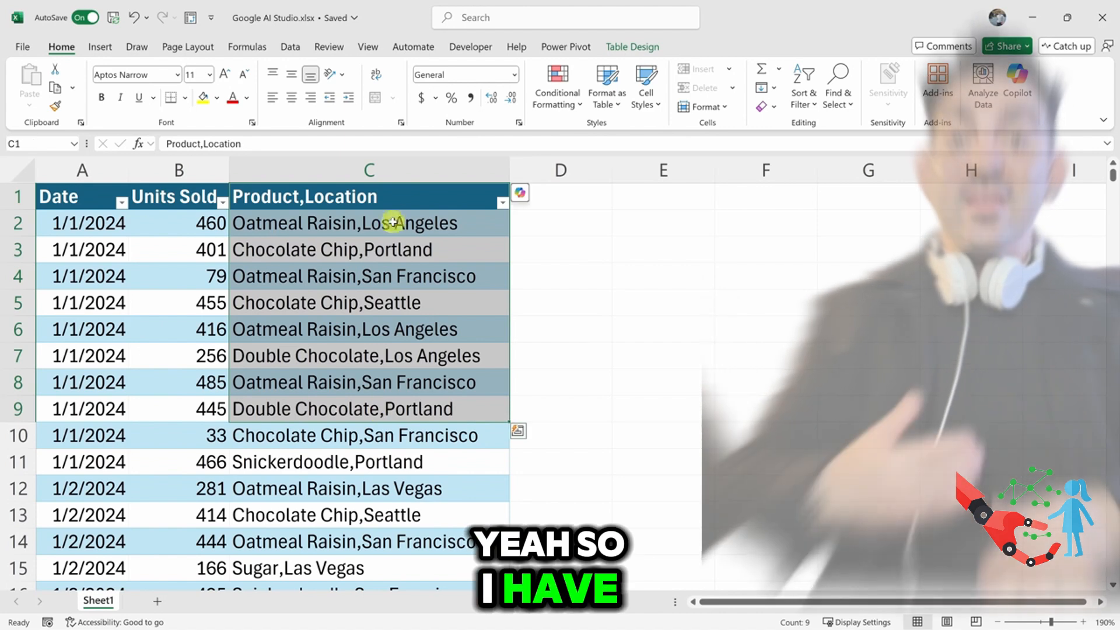
left_click(400, 201)
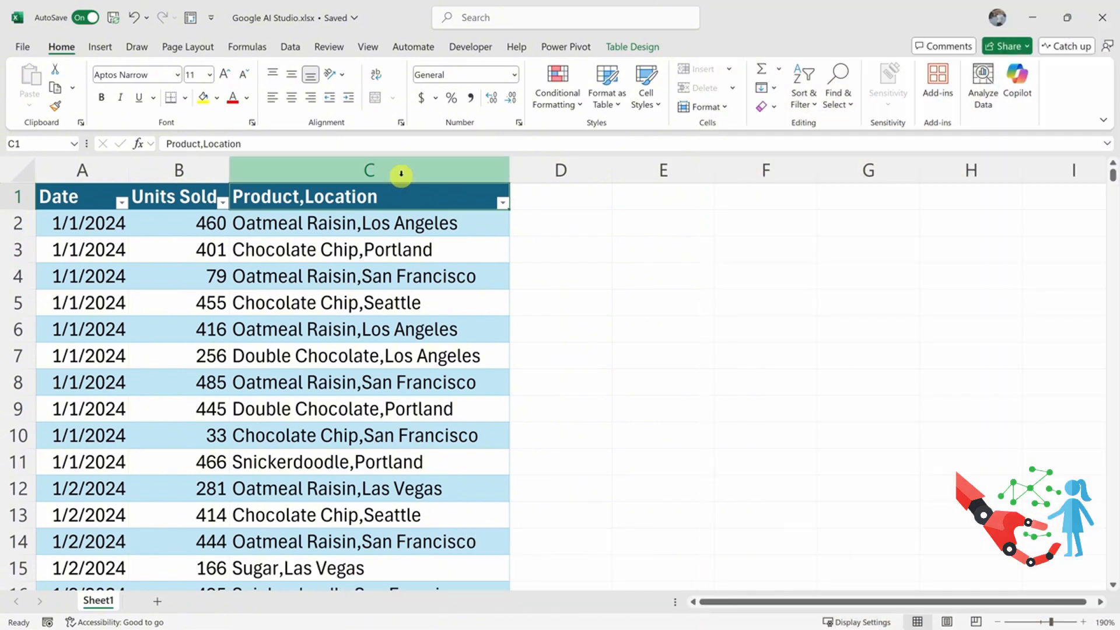
Step: Split the Product,Location column with Text to Columns as Delimited data, using only the comma as delimiter and General format
left_click(402, 172)
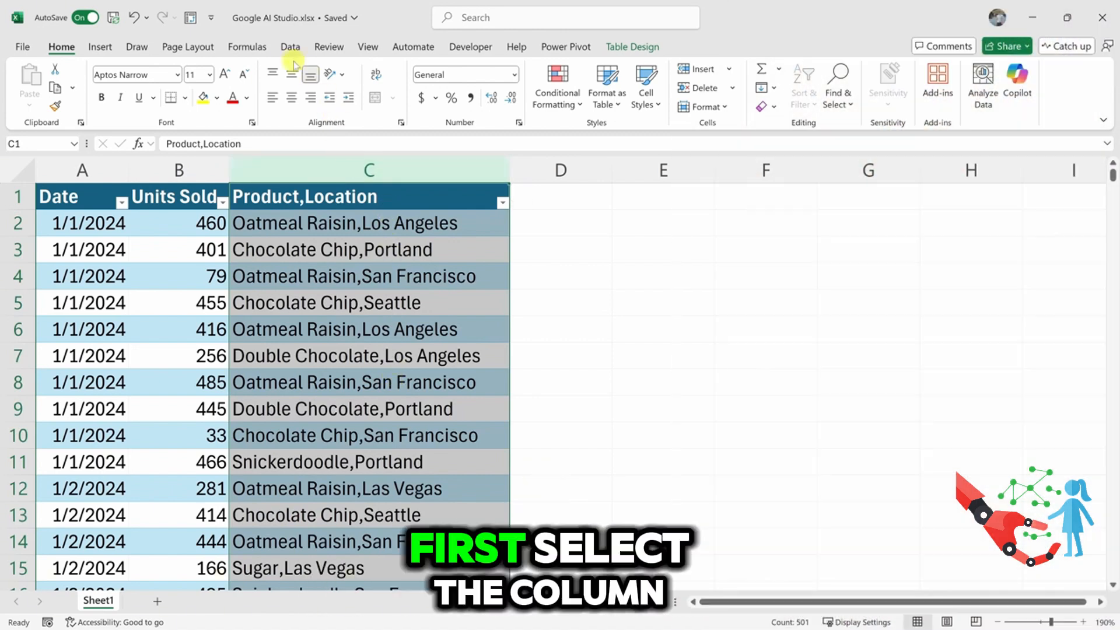
left_click(288, 48)
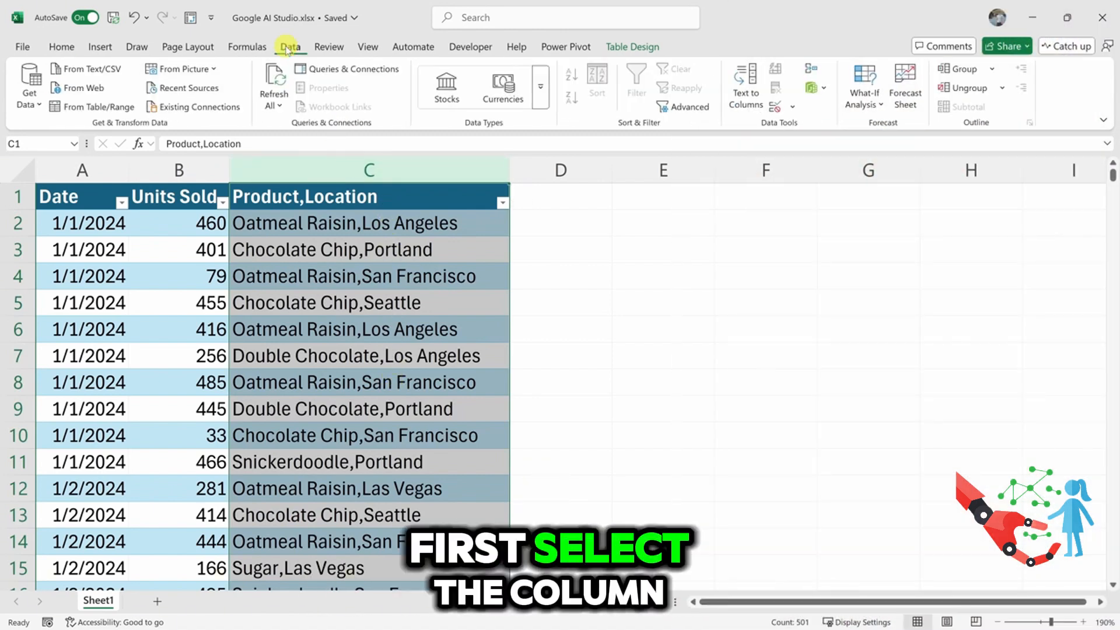
left_click(748, 96)
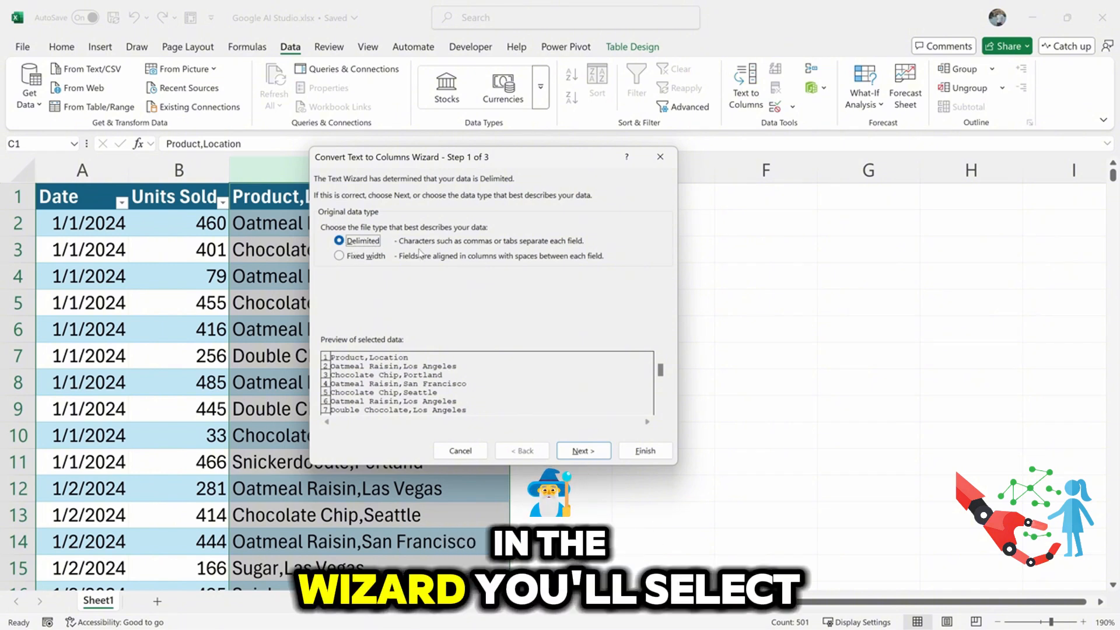
left_click(577, 452)
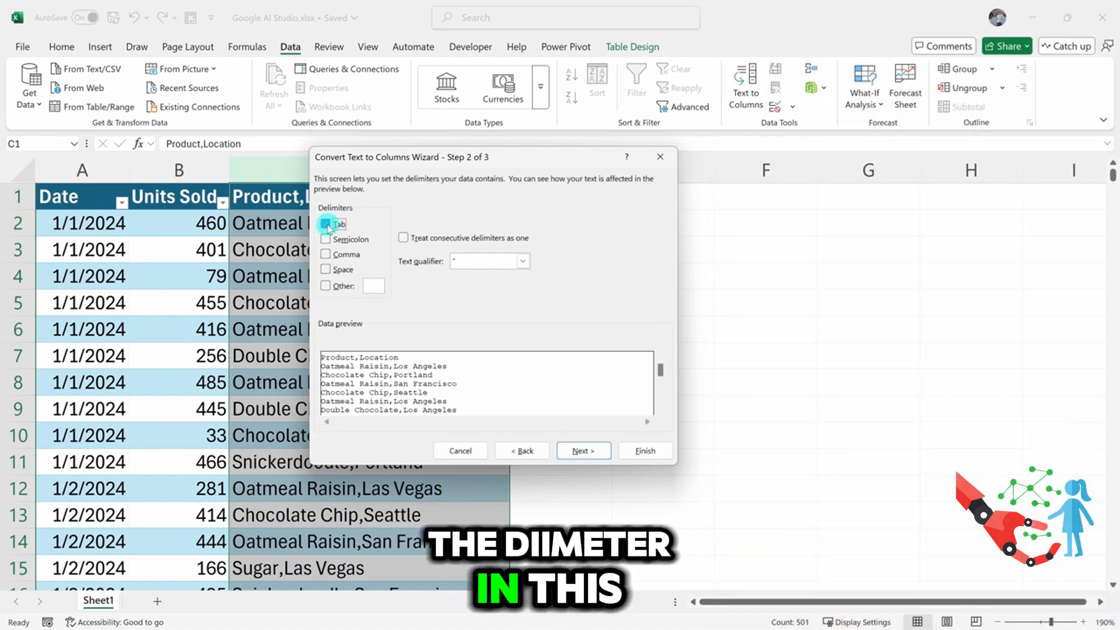
left_click_drag(380, 169, 477, 172)
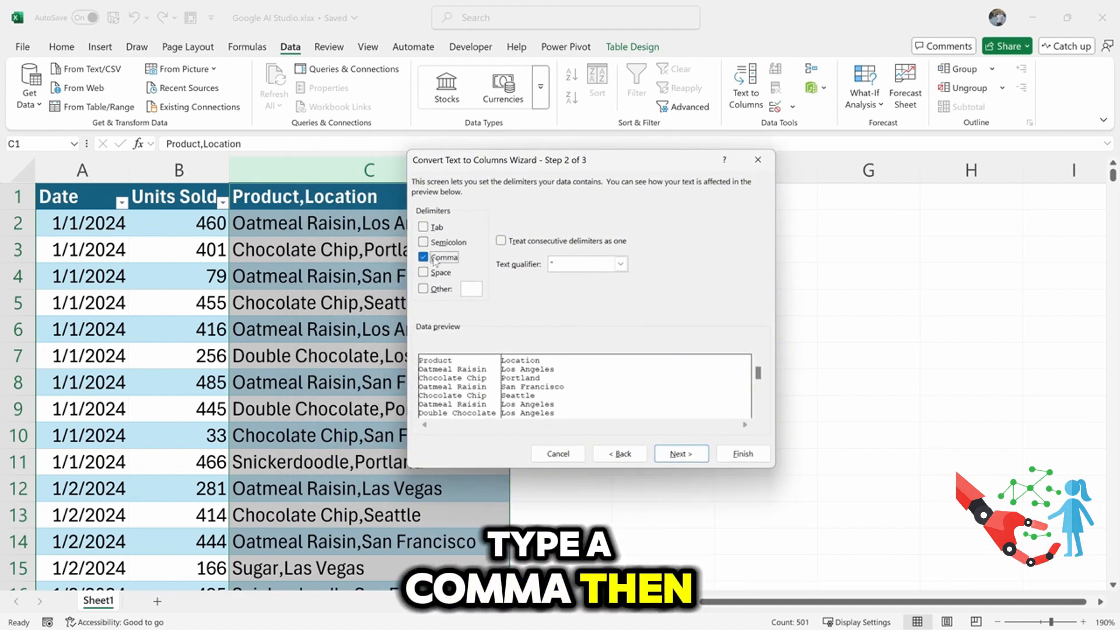
left_click(687, 455)
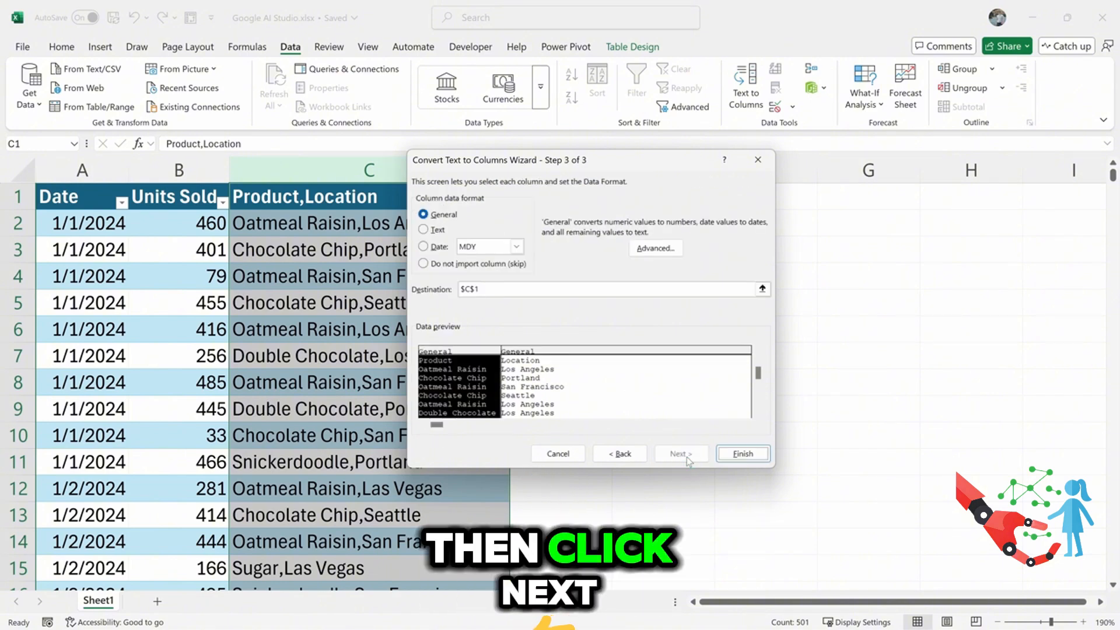
left_click(737, 456)
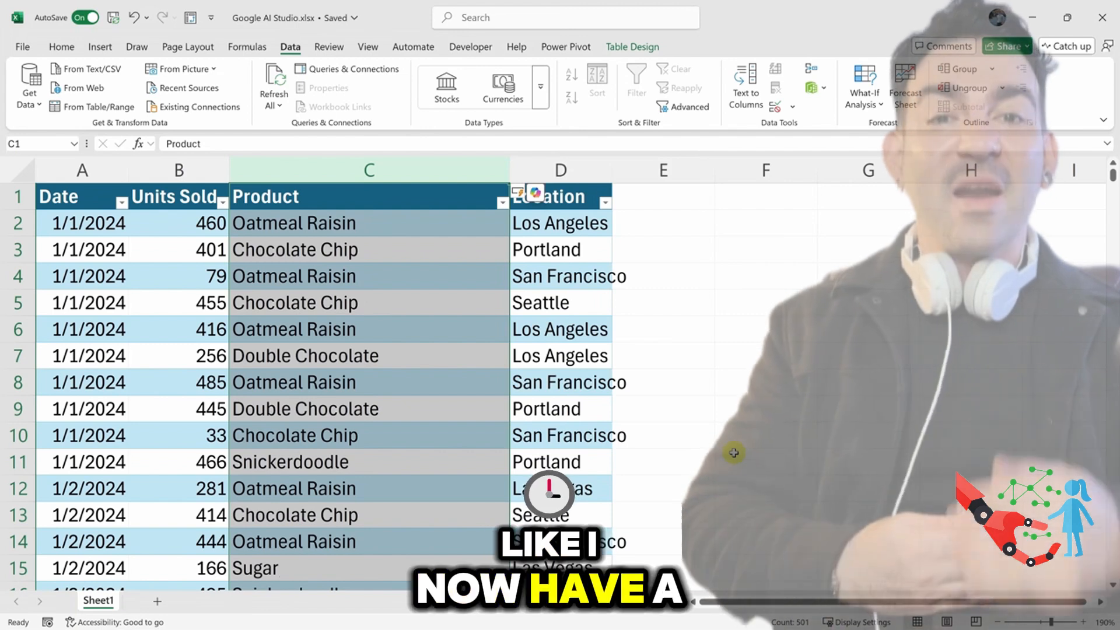
Step: Autofit the width of the Location column to its contents
left_click(580, 320)
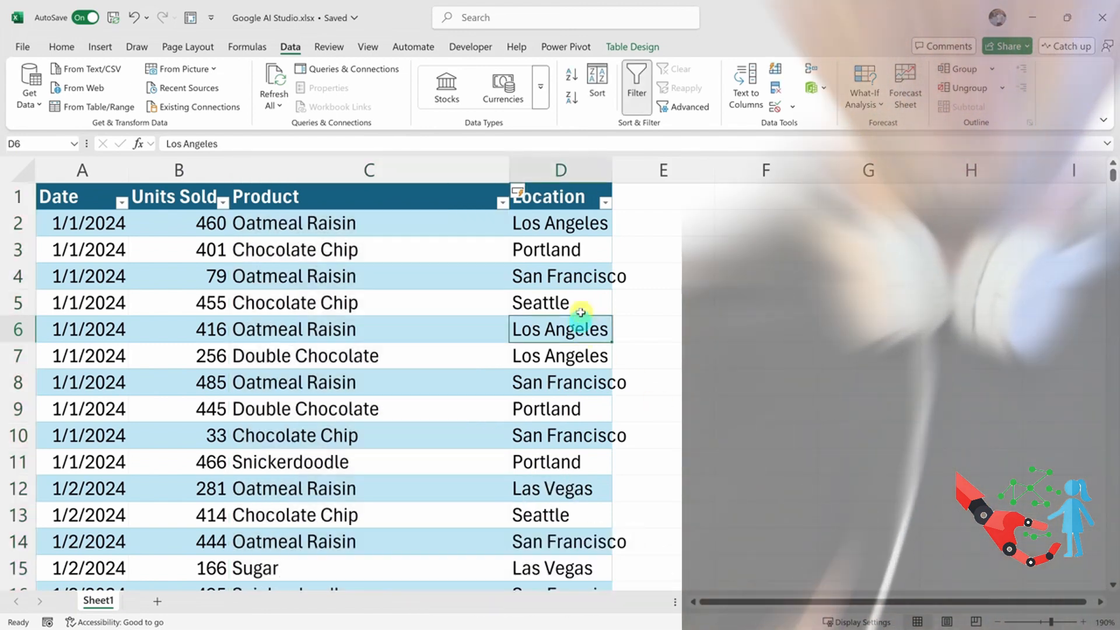
double_click(610, 163)
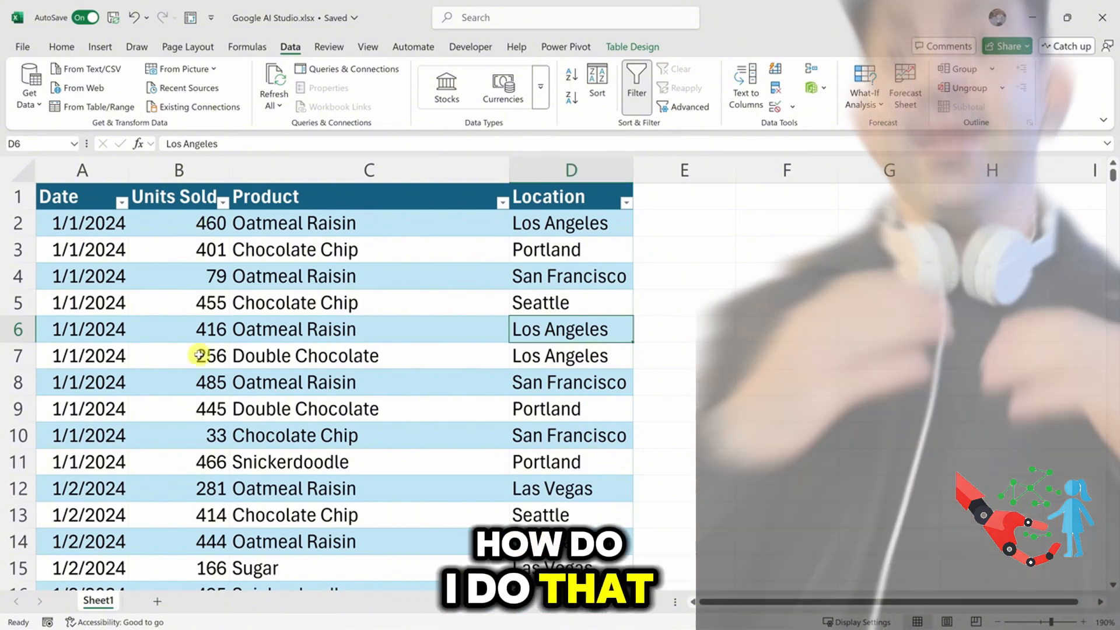
scroll(571, 395, "down", 1)
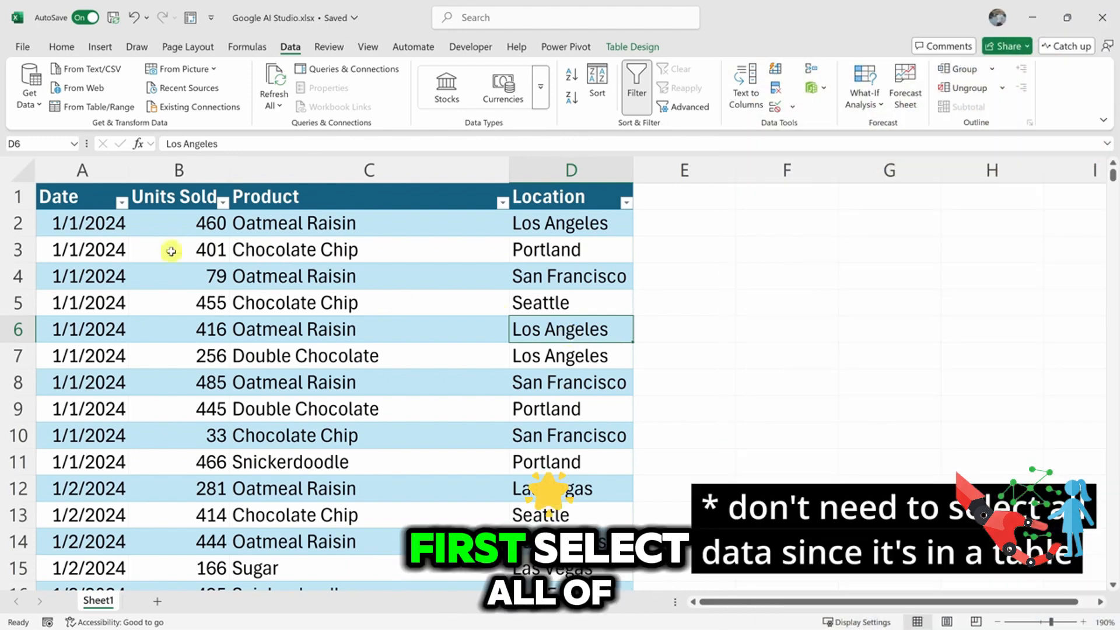
Step: Select the whole sales table including headers and create a PivotTable from Table1 on a new worksheet
left_click(89, 202)
key("ctrl+shift+Right")
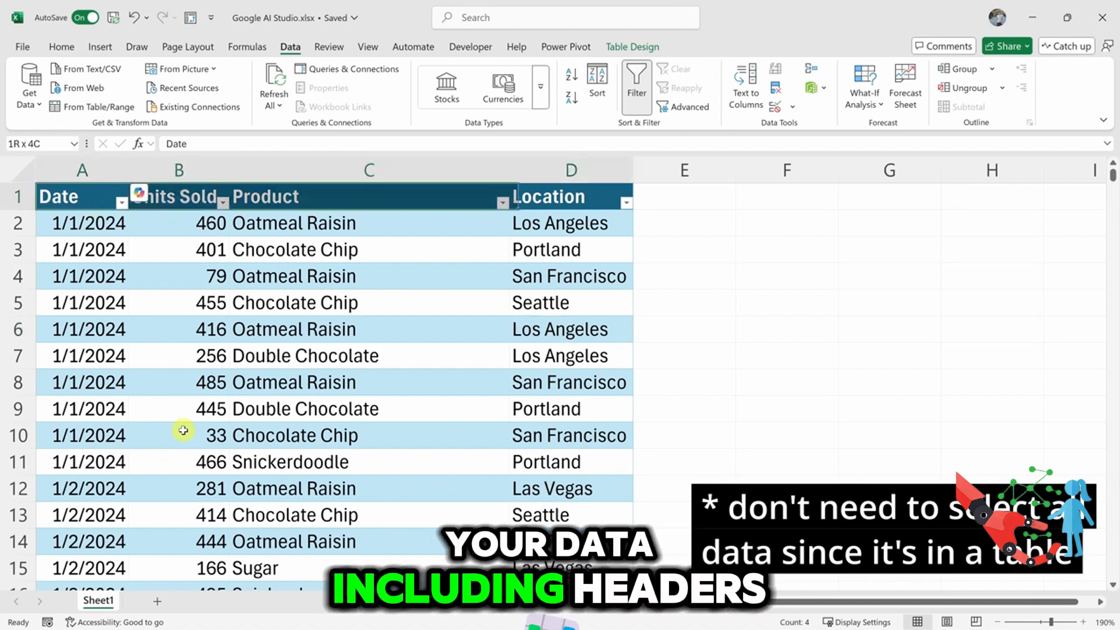
key("ctrl+shift+Down")
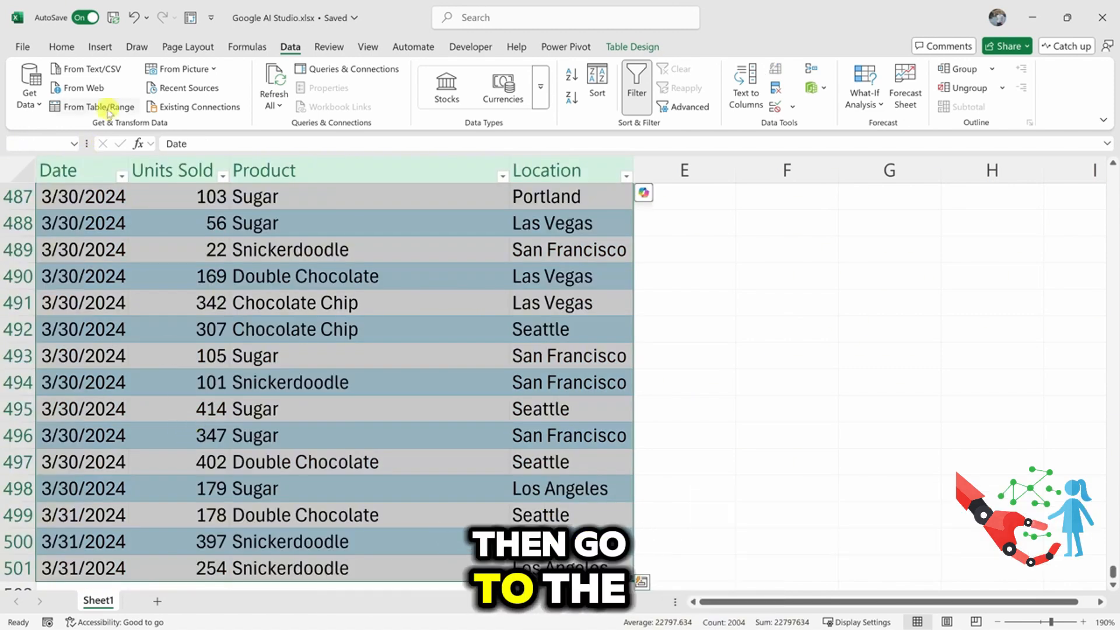
left_click(110, 47)
left_click(47, 79)
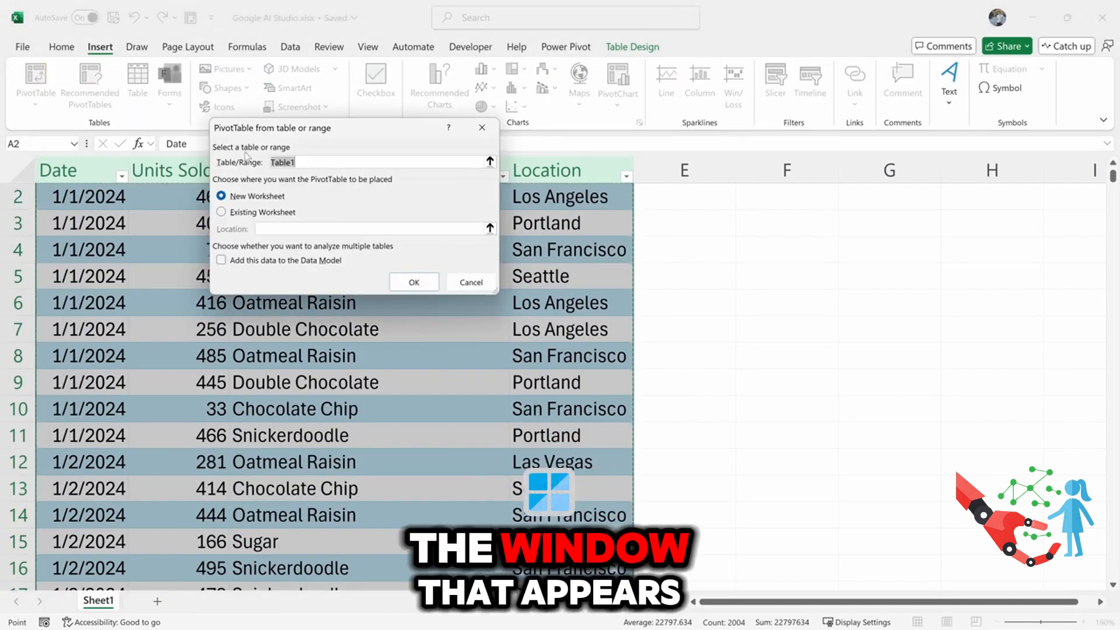
left_click(416, 282)
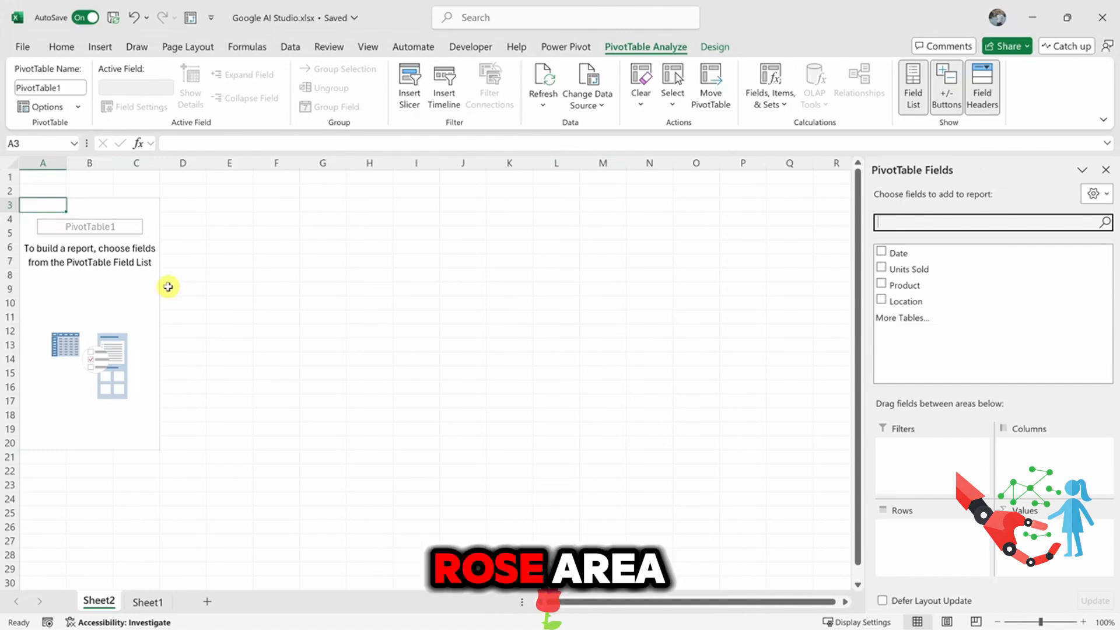
Step: Build the pivot table with Location as rows and the sum of Units Sold as values
scroll(168, 287, "up", 2)
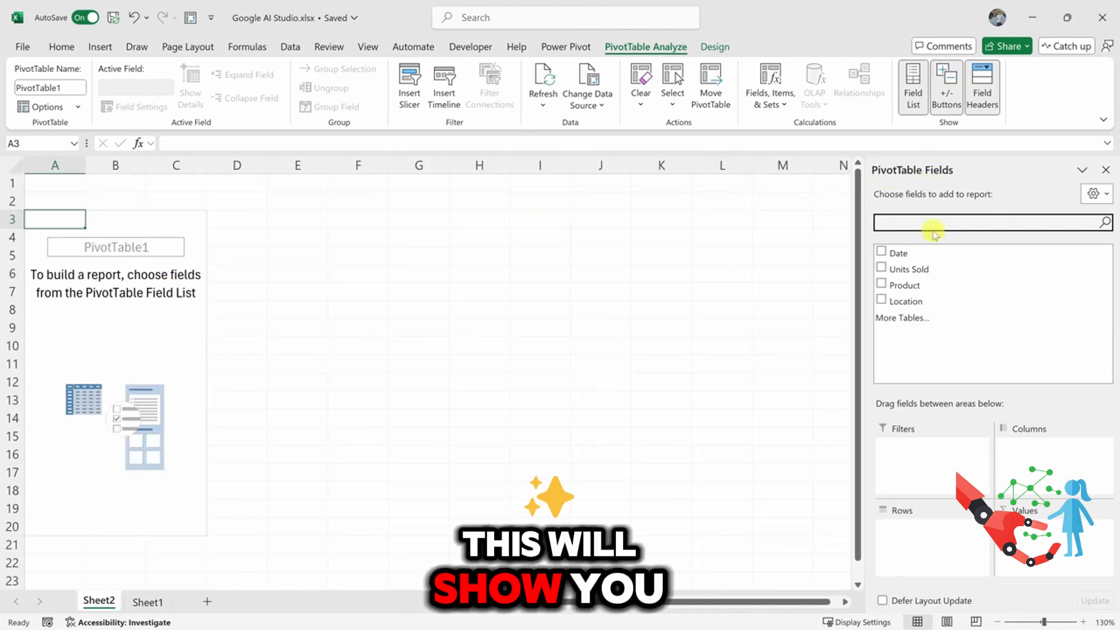
left_click_drag(936, 305, 926, 528)
left_click_drag(911, 269, 1042, 548)
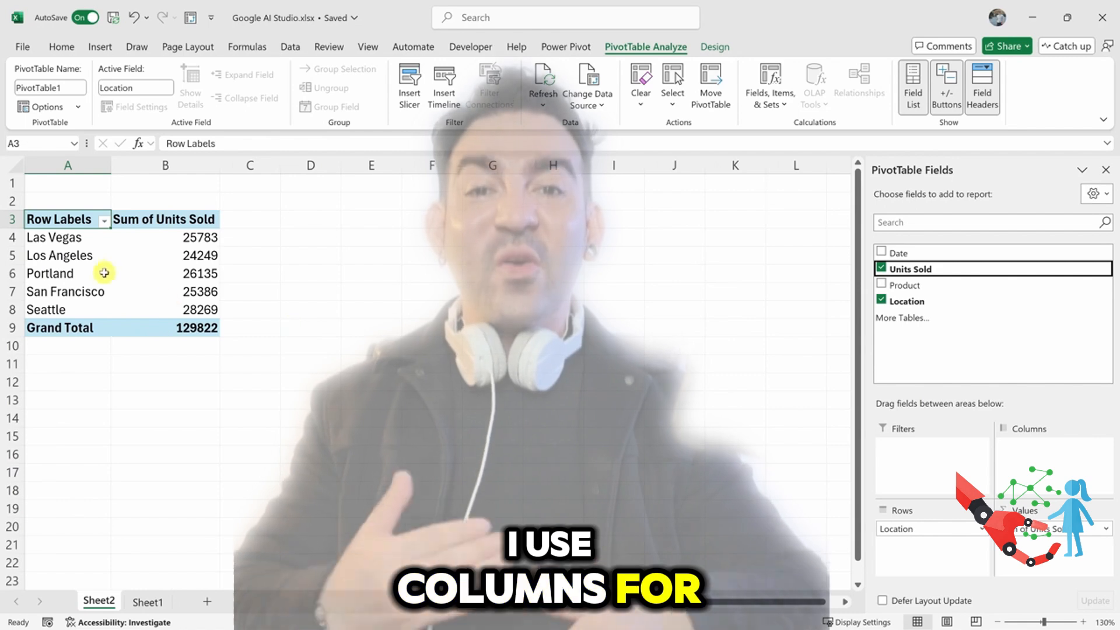
Step: Add the Product field to the pivot table's columns to break units sold down by product
scroll(71, 236, "up", 3)
scroll(71, 237, "up", 1)
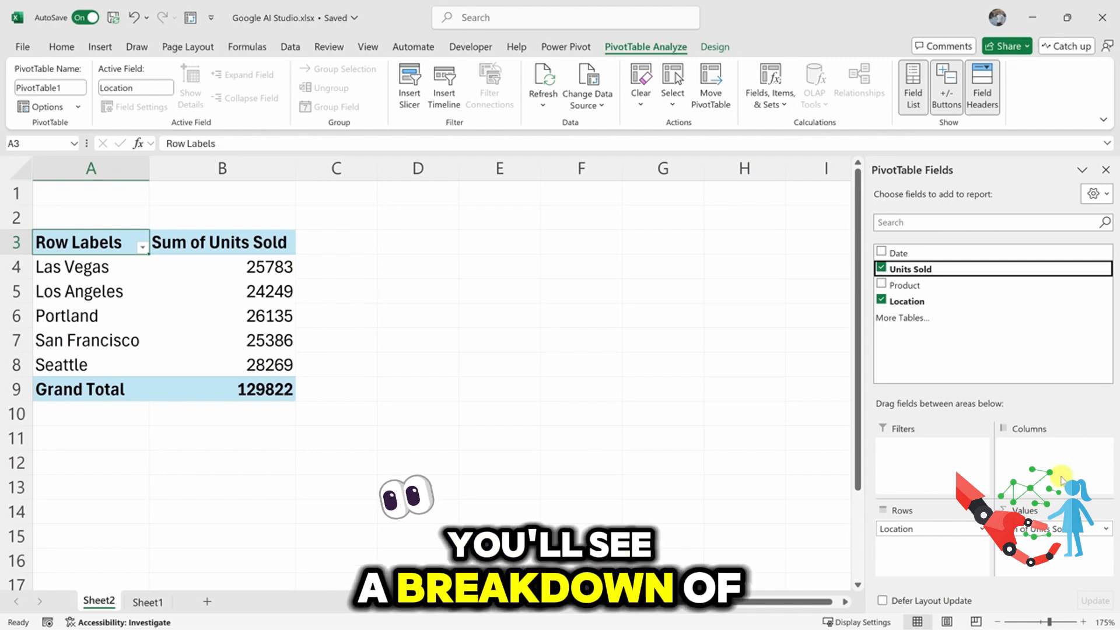
left_click_drag(904, 285, 990, 387)
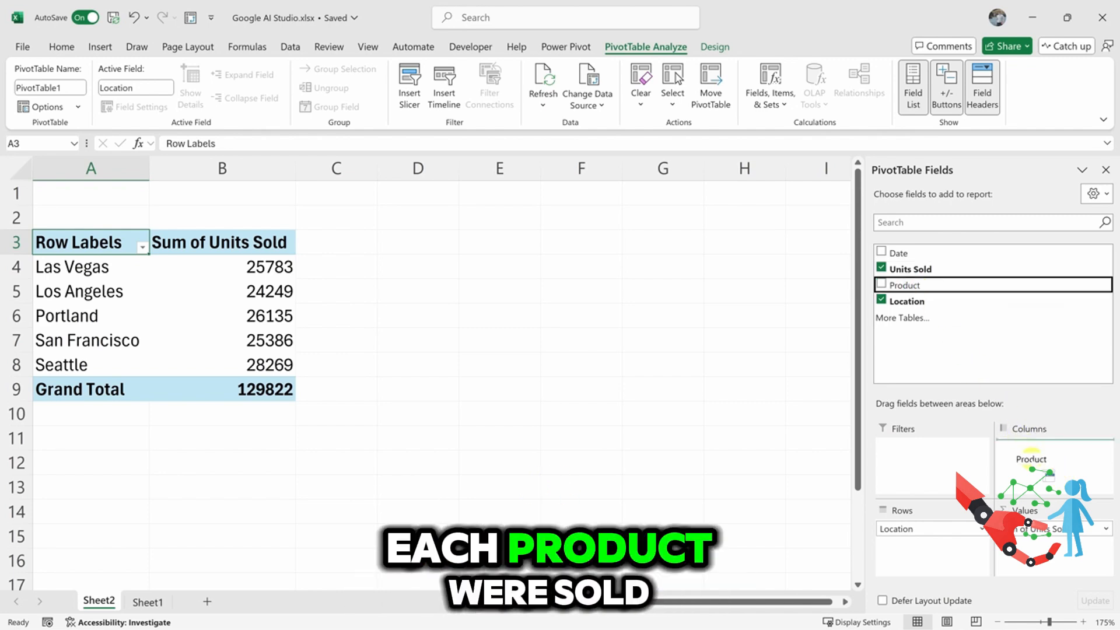
left_click_drag(1032, 453, 1033, 461)
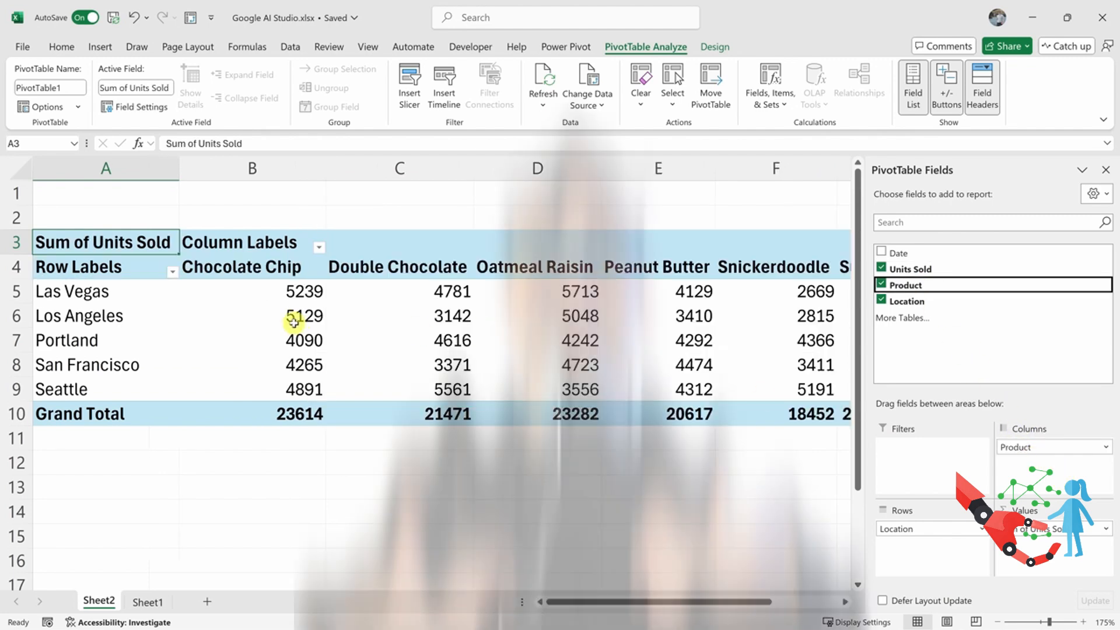
Step: Select the pivot table's product breakdown with its headers and grand totals, B4:H10, for review
scroll(292, 322, "down", 2, "ctrl")
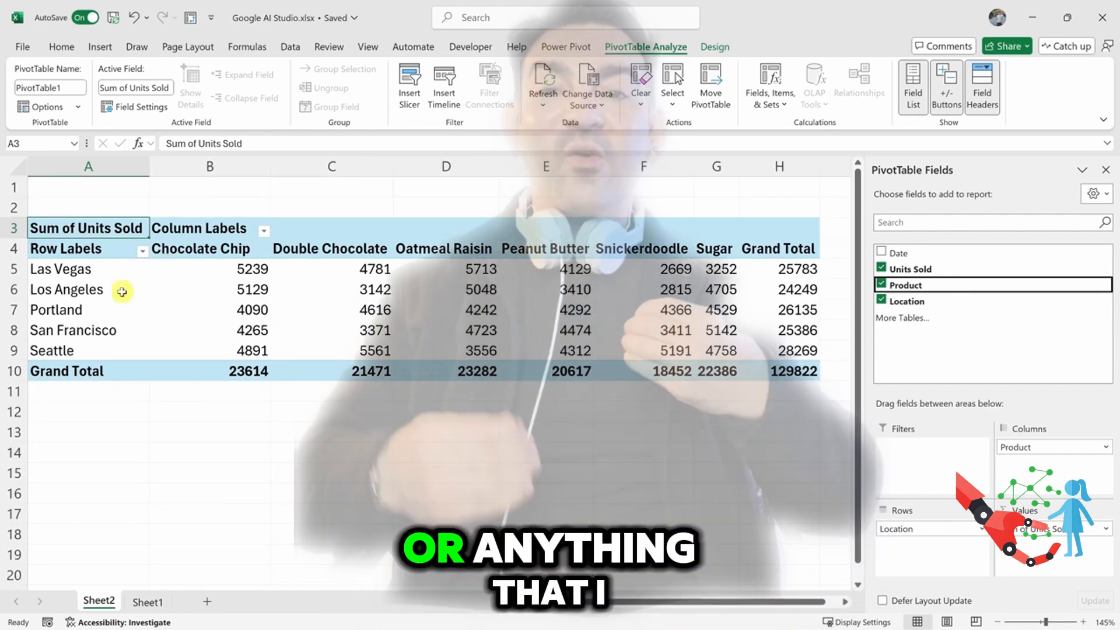
left_click_drag(195, 248, 639, 352)
left_click(795, 371)
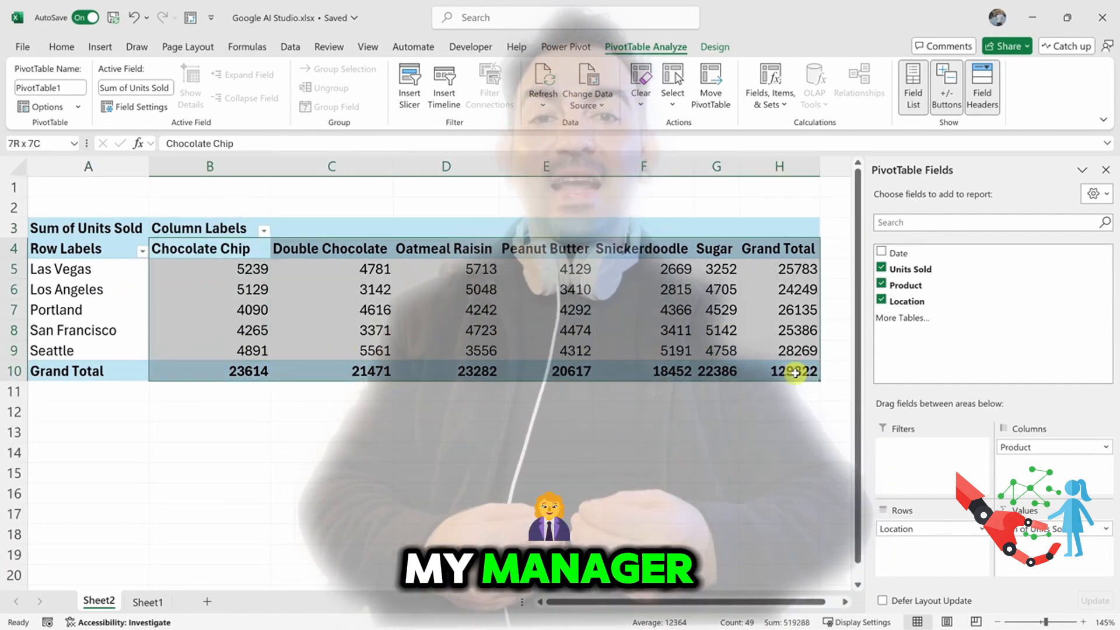